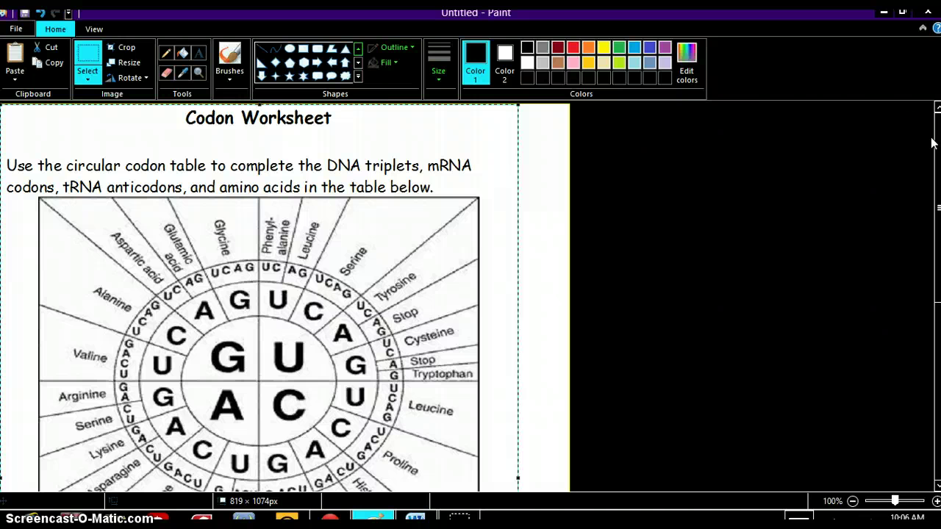
Step: Handwrite the DNA base-pairing key with a brush in the blank margin beside the codon wheel: DNA, A-T, C-G
{"action": "left_click_drag", "start_coordinate": [937, 144], "coordinate": [915, 275]}
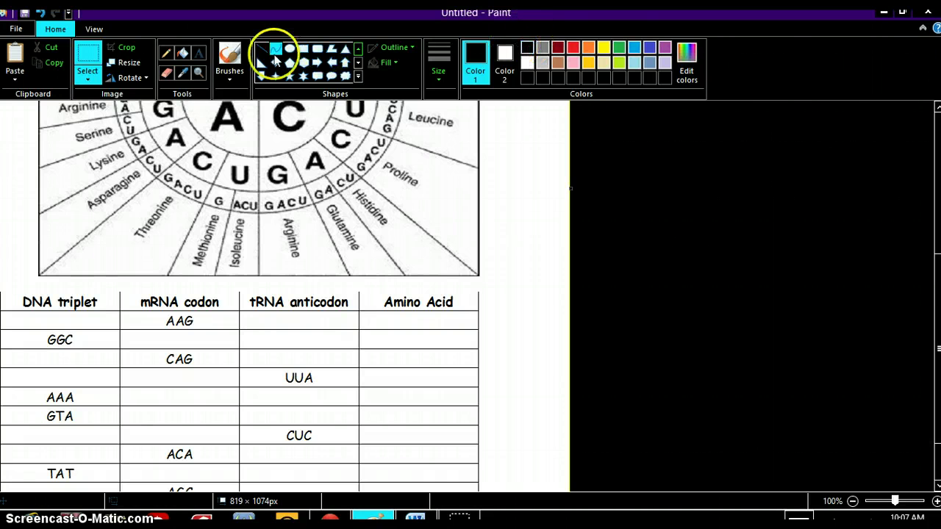
{"action": "left_click", "coordinate": [236, 70]}
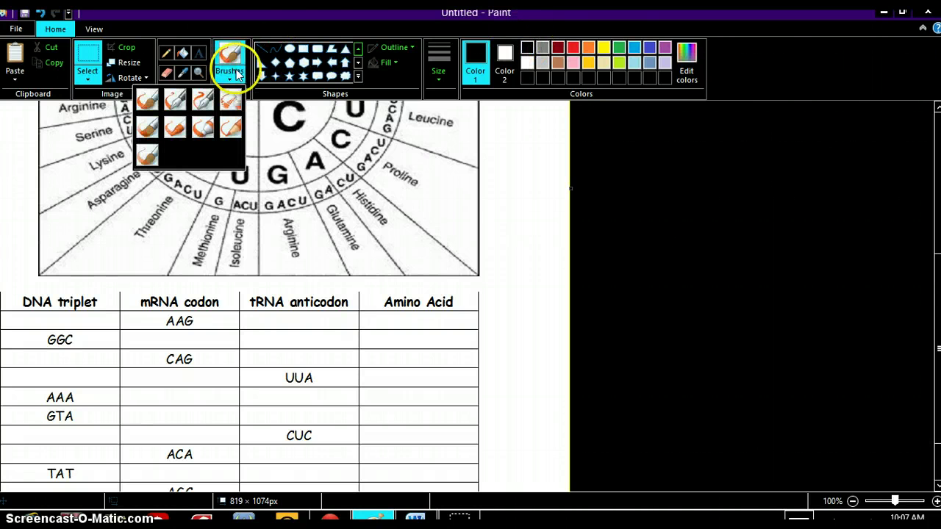
{"action": "left_click", "coordinate": [144, 102]}
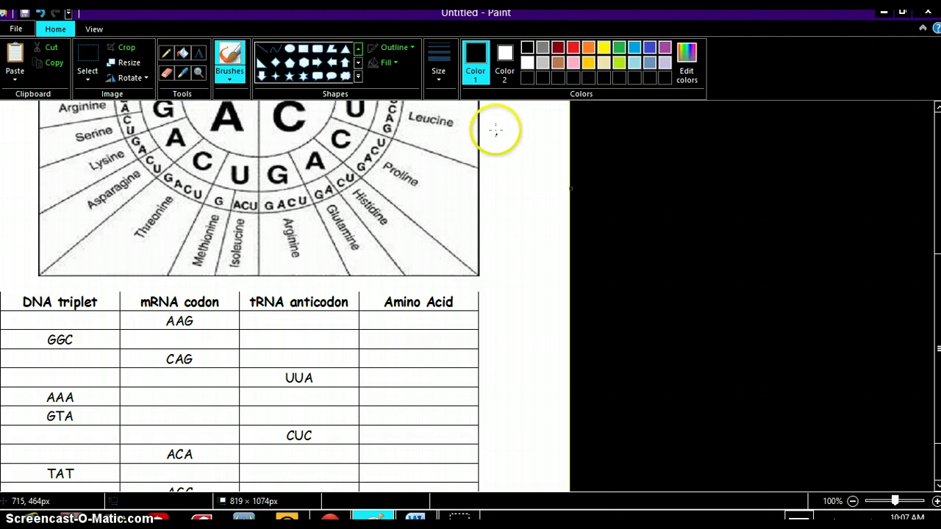
{"action": "mouse_move", "coordinate": [496, 131]}
{"action": "left_mouse_down"}
{"action": "mouse_move", "coordinate": [497, 152]}
{"action": "mouse_move", "coordinate": [502, 127]}
{"action": "mouse_move", "coordinate": [515, 139]}
{"action": "mouse_move", "coordinate": [517, 123]}
{"action": "mouse_move", "coordinate": [529, 147]}
{"action": "mouse_move", "coordinate": [542, 122]}
{"action": "mouse_move", "coordinate": [541, 152]}
{"action": "mouse_move", "coordinate": [551, 126]}
{"action": "left_mouse_up"}
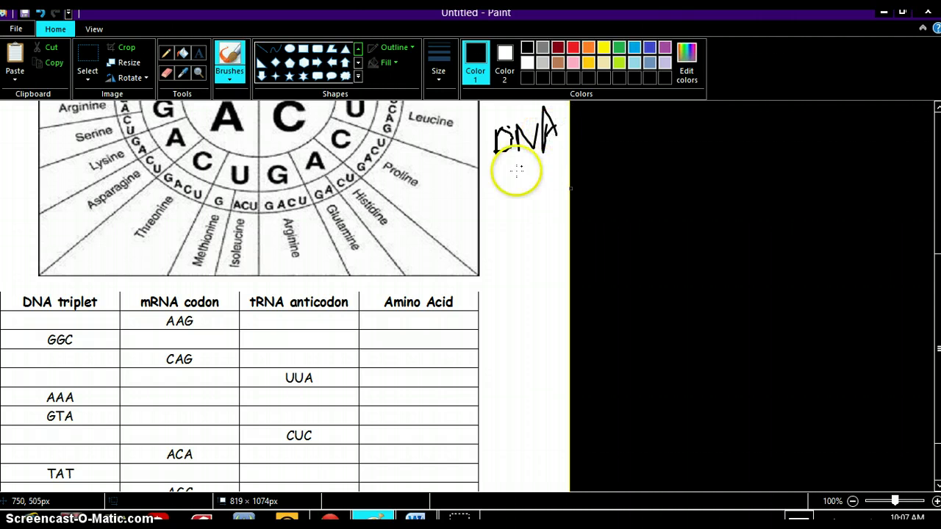
{"action": "mouse_move", "coordinate": [496, 202]}
{"action": "left_mouse_down"}
{"action": "mouse_move", "coordinate": [502, 176]}
{"action": "mouse_move", "coordinate": [508, 202]}
{"action": "mouse_move", "coordinate": [528, 173]}
{"action": "mouse_move", "coordinate": [537, 189]}
{"action": "left_mouse_up"}
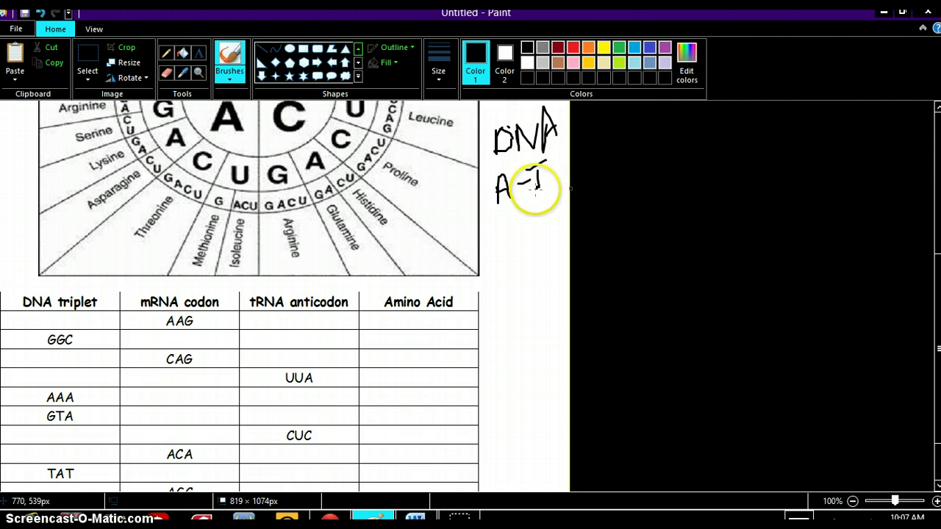
{"action": "left_click_drag", "start_coordinate": [519, 222], "coordinate": [523, 248]}
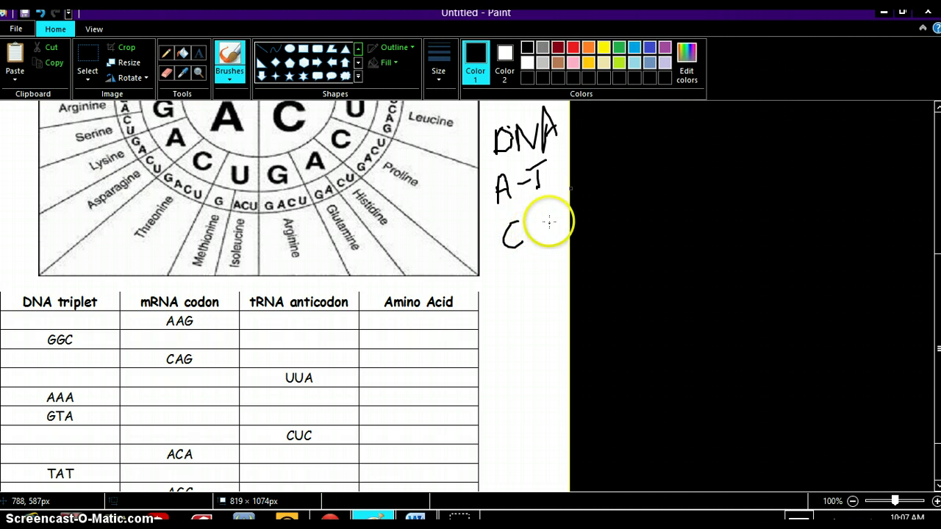
{"action": "mouse_move", "coordinate": [523, 226]}
{"action": "left_mouse_down"}
{"action": "mouse_move", "coordinate": [558, 218]}
{"action": "mouse_move", "coordinate": [559, 233]}
{"action": "left_mouse_up"}
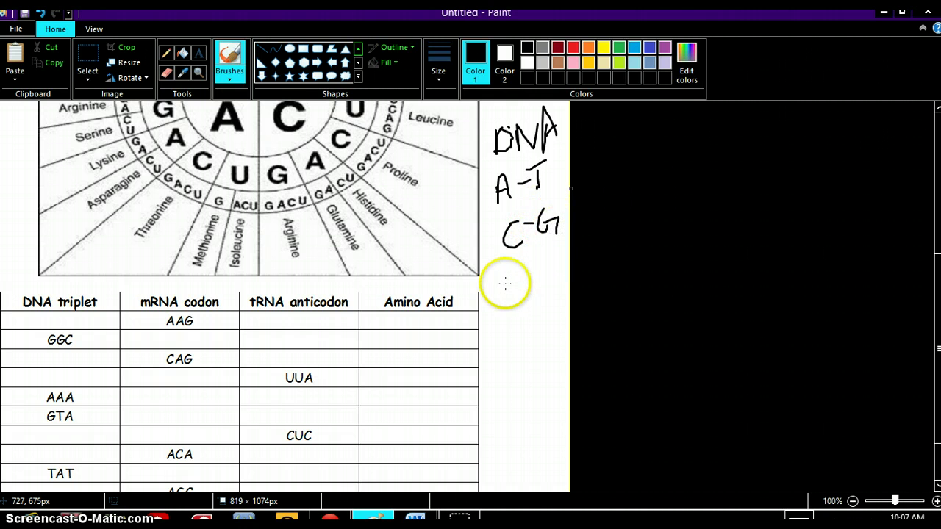
Step: Handwrite the RNA base-pairing key beneath the DNA one: RNA, A-U, C-G, leaving no stray marks in the table
{"action": "mouse_move", "coordinate": [505, 291]}
{"action": "left_mouse_down"}
{"action": "mouse_move", "coordinate": [504, 312]}
{"action": "mouse_move", "coordinate": [521, 294]}
{"action": "mouse_move", "coordinate": [525, 319]}
{"action": "left_mouse_up"}
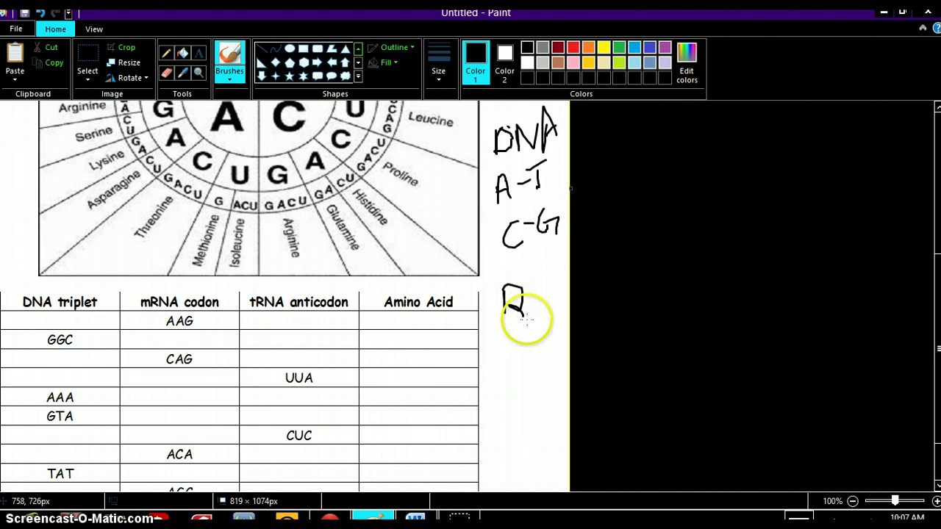
{"action": "mouse_move", "coordinate": [538, 276]}
{"action": "left_mouse_down"}
{"action": "mouse_move", "coordinate": [543, 297]}
{"action": "mouse_move", "coordinate": [548, 275]}
{"action": "mouse_move", "coordinate": [550, 300]}
{"action": "mouse_move", "coordinate": [563, 293]}
{"action": "left_mouse_up"}
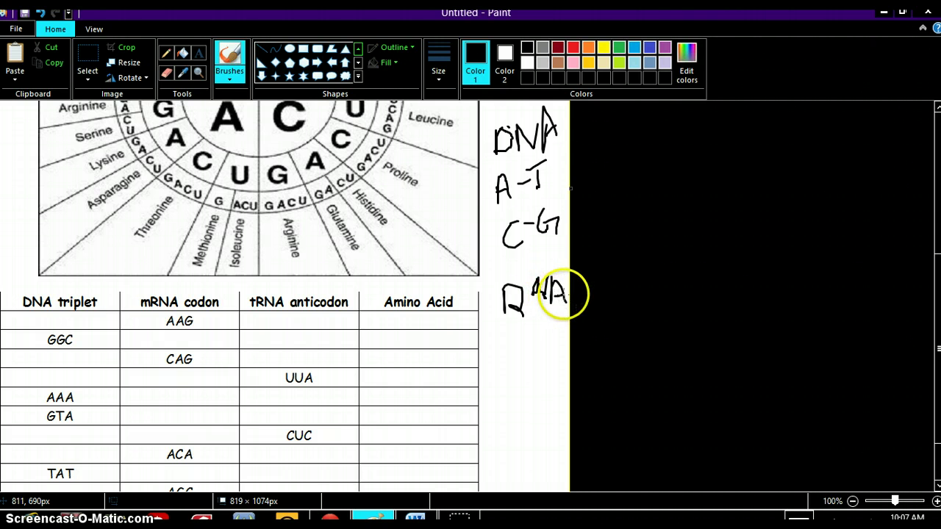
{"action": "mouse_move", "coordinate": [498, 336]}
{"action": "left_mouse_down"}
{"action": "mouse_move", "coordinate": [499, 353]}
{"action": "mouse_move", "coordinate": [536, 340]}
{"action": "left_mouse_up"}
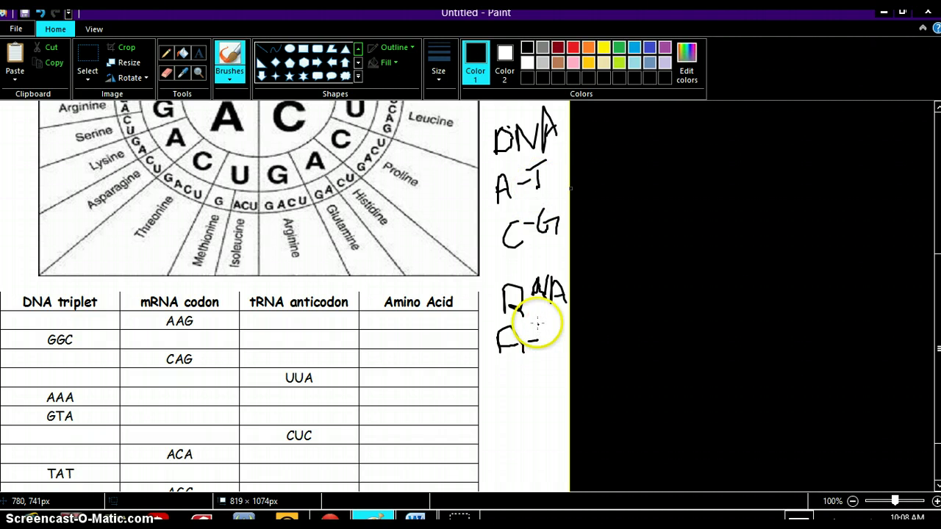
{"action": "mouse_move", "coordinate": [541, 330]}
{"action": "left_mouse_down"}
{"action": "mouse_move", "coordinate": [544, 352]}
{"action": "mouse_move", "coordinate": [552, 332]}
{"action": "left_mouse_up"}
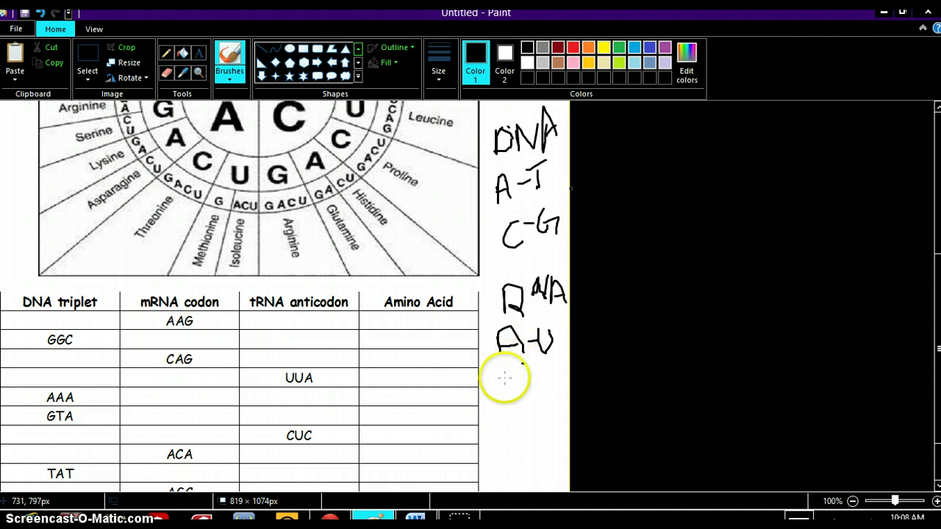
{"action": "mouse_move", "coordinate": [518, 364]}
{"action": "left_mouse_down"}
{"action": "mouse_move", "coordinate": [519, 390]}
{"action": "mouse_move", "coordinate": [541, 375]}
{"action": "mouse_move", "coordinate": [557, 389]}
{"action": "left_mouse_up"}
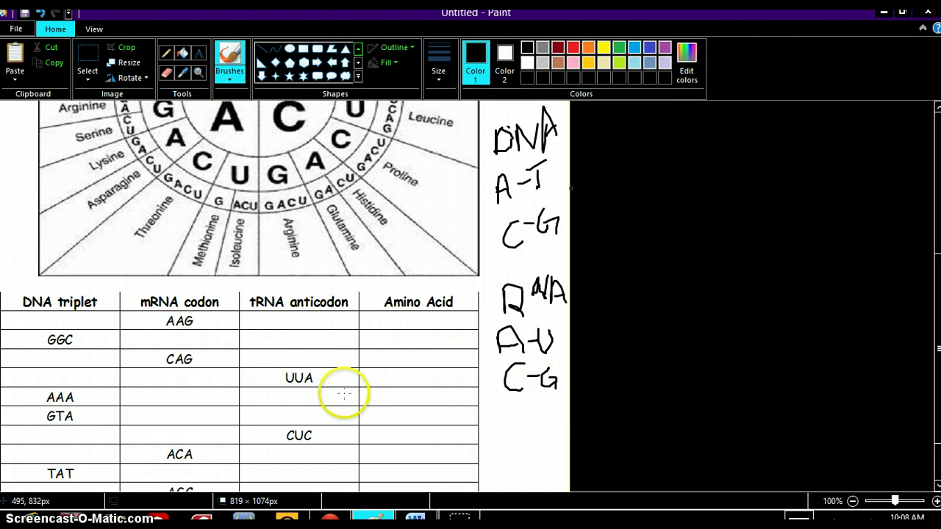
{"action": "left_click", "coordinate": [248, 453]}
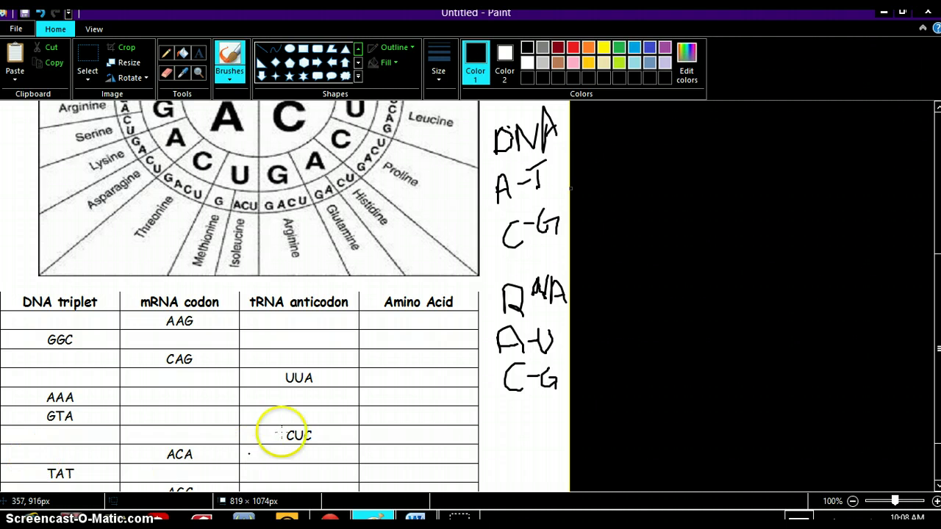
{"action": "key", "text": "ctrl+z"}
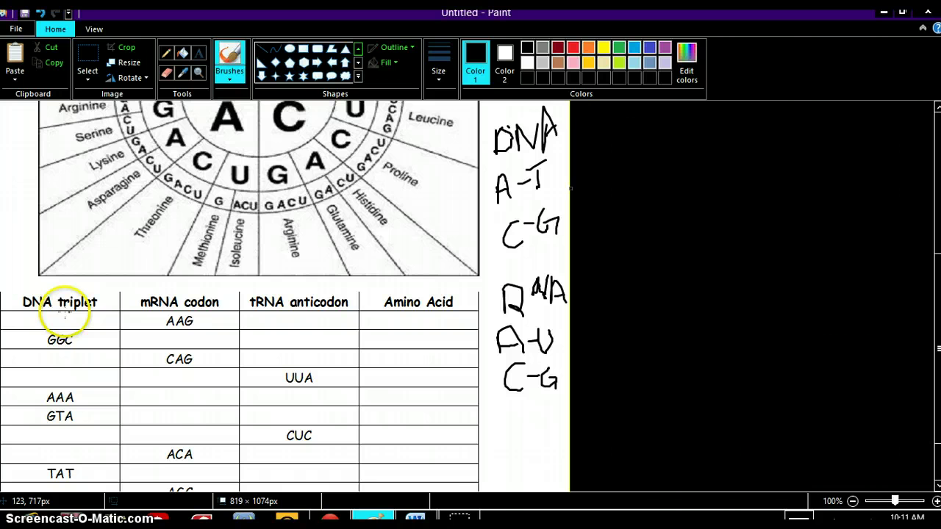
Step: Complete the AAG row by handwriting TTC as the DNA triplet and UUC as the tRNA anticodon
{"action": "mouse_move", "coordinate": [32, 317]}
{"action": "left_mouse_down"}
{"action": "mouse_move", "coordinate": [47, 318]}
{"action": "mouse_move", "coordinate": [39, 330]}
{"action": "left_mouse_up"}
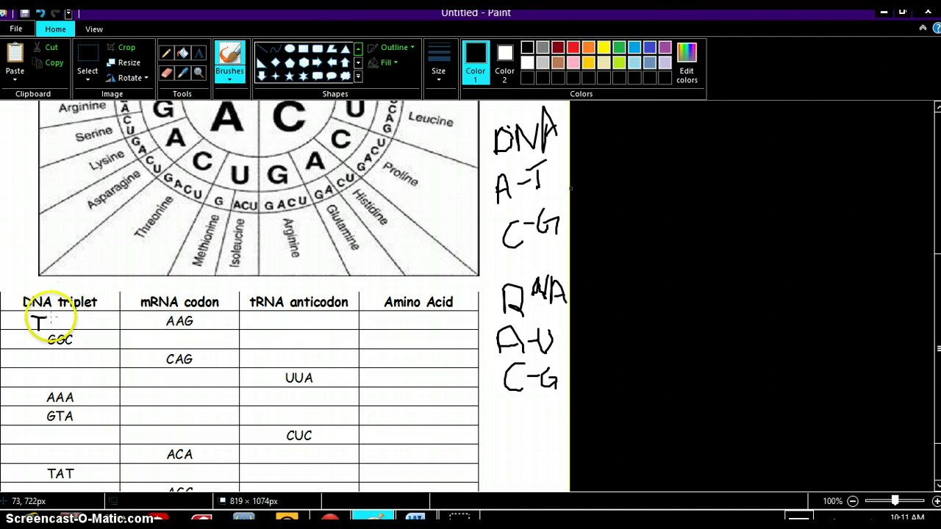
{"action": "left_click_drag", "start_coordinate": [36, 319], "coordinate": [82, 328]}
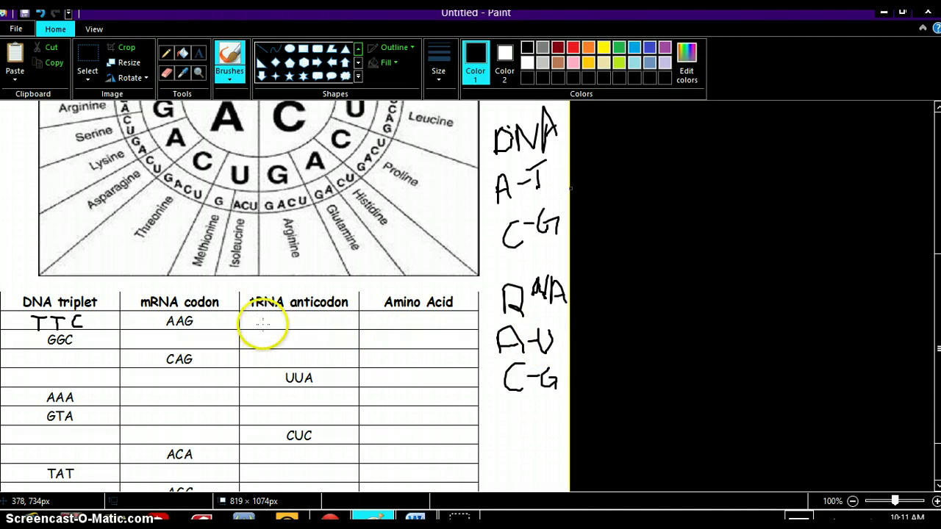
{"action": "left_click_drag", "start_coordinate": [256, 317], "coordinate": [266, 317]}
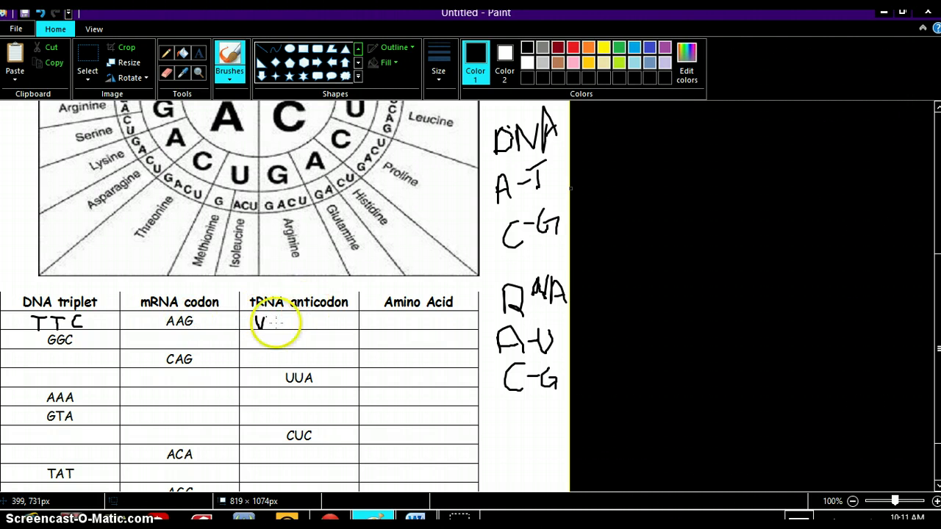
{"action": "left_click_drag", "start_coordinate": [271, 323], "coordinate": [277, 326]}
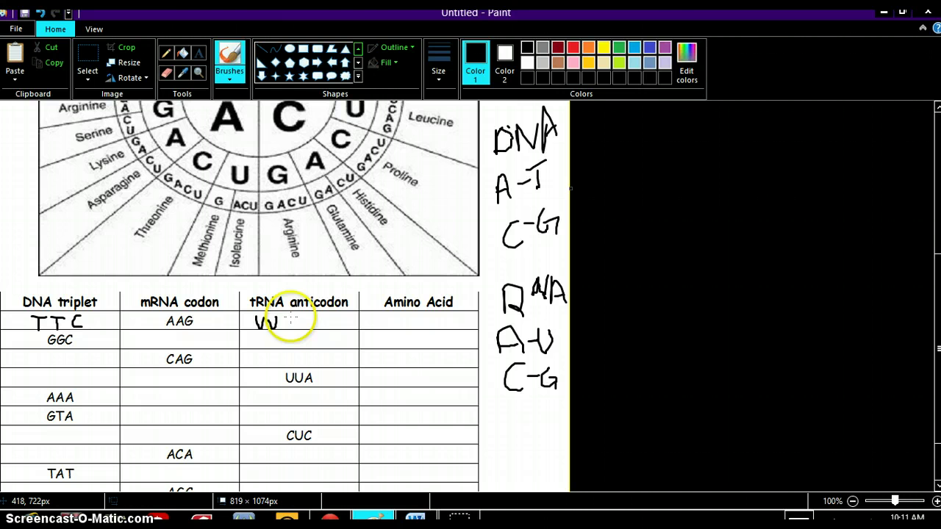
{"action": "mouse_move", "coordinate": [292, 319]}
{"action": "left_mouse_down"}
{"action": "mouse_move", "coordinate": [285, 322]}
{"action": "mouse_move", "coordinate": [292, 330]}
{"action": "left_mouse_up"}
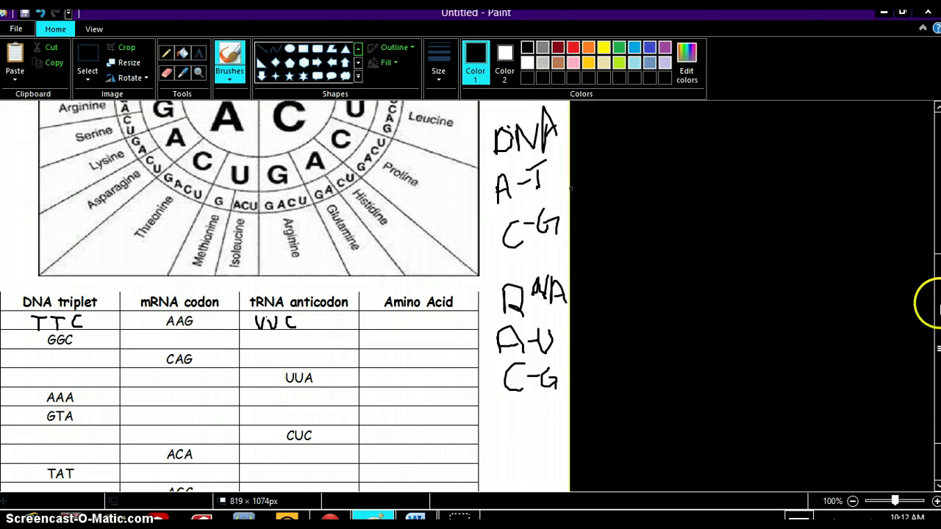
Step: Circle the word mRNA in the mRNA codon column heading
{"action": "left_click_drag", "start_coordinate": [937, 309], "coordinate": [930, 155]}
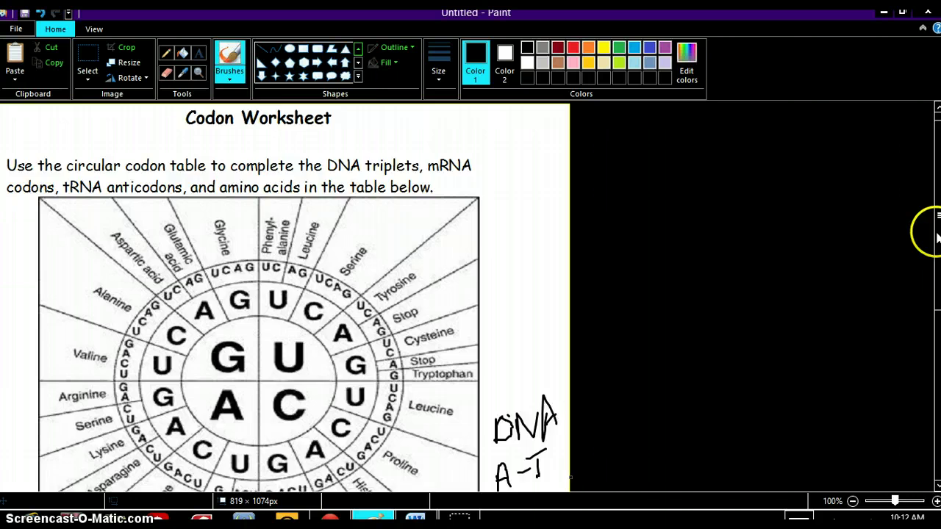
{"action": "scroll", "coordinate": [932, 233], "scroll_direction": "down", "scroll_amount": 5}
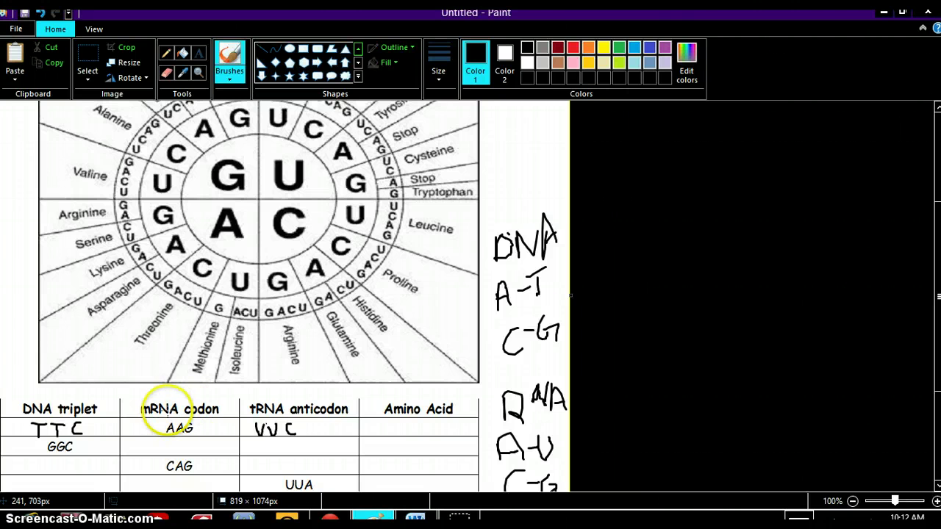
{"action": "mouse_move", "coordinate": [173, 399]}
{"action": "left_mouse_down"}
{"action": "mouse_move", "coordinate": [130, 410]}
{"action": "mouse_move", "coordinate": [172, 414]}
{"action": "mouse_move", "coordinate": [142, 403]}
{"action": "mouse_move", "coordinate": [166, 399]}
{"action": "left_mouse_up"}
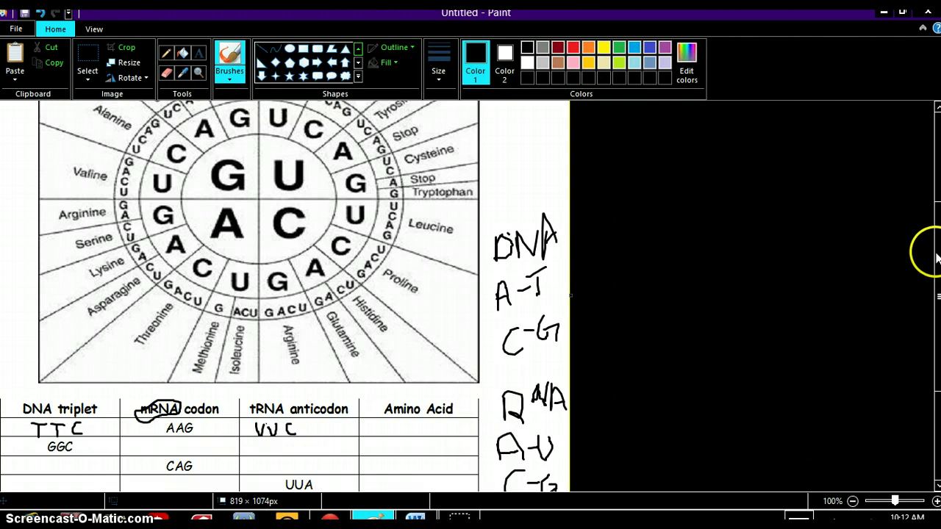
Step: Trace codon AAG outward on the codon wheel with brush marks and handwrite Lysine in the AAG row's Amino Acid cell
{"action": "scroll", "coordinate": [937, 257], "scroll_direction": "up", "scroll_amount": 1}
{"action": "left_click_drag", "start_coordinate": [937, 257], "coordinate": [937, 214]}
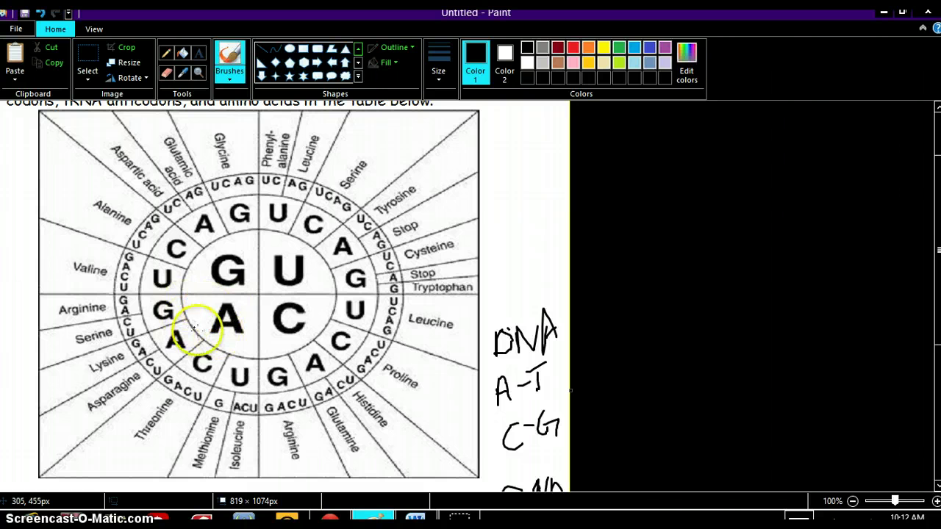
{"action": "mouse_move", "coordinate": [53, 295]}
{"action": "left_mouse_down"}
{"action": "mouse_move", "coordinate": [221, 315]}
{"action": "mouse_move", "coordinate": [249, 306]}
{"action": "mouse_move", "coordinate": [246, 472]}
{"action": "left_mouse_up"}
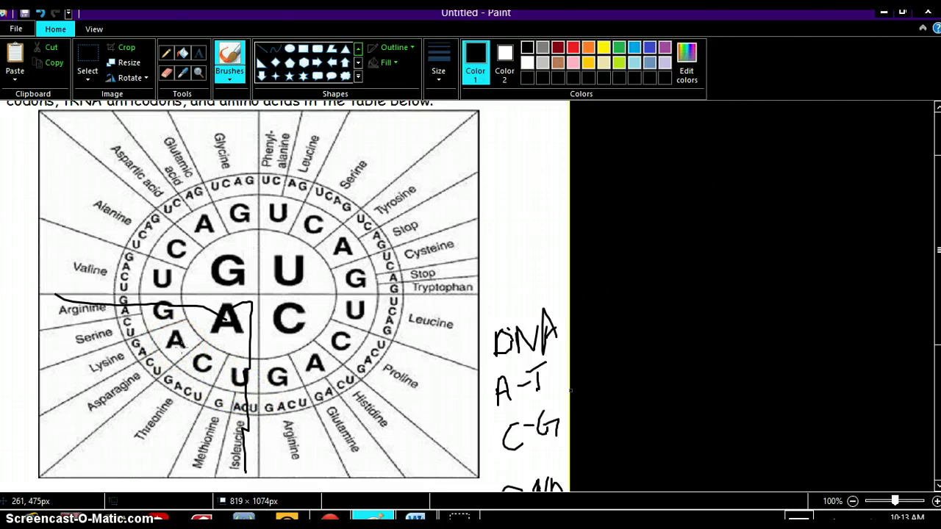
{"action": "left_click_drag", "start_coordinate": [163, 339], "coordinate": [175, 354]}
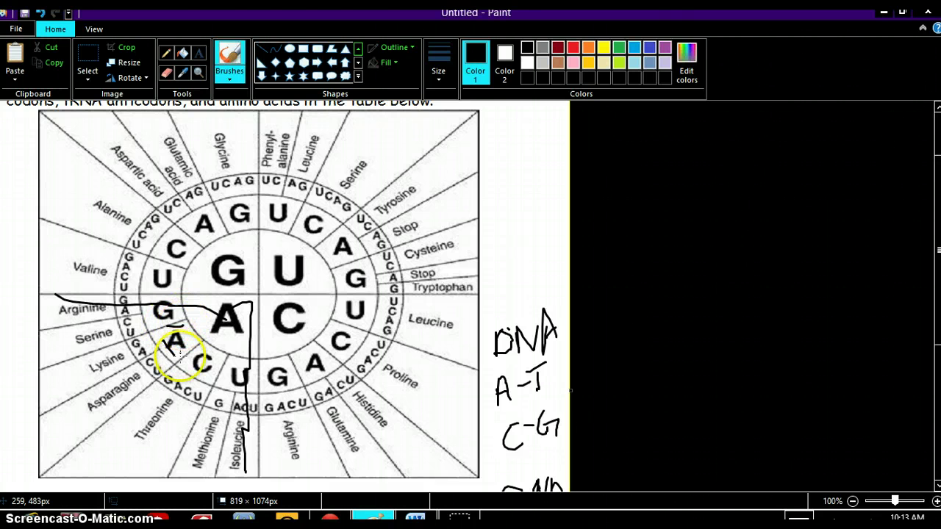
{"action": "left_click_drag", "start_coordinate": [182, 359], "coordinate": [192, 350]}
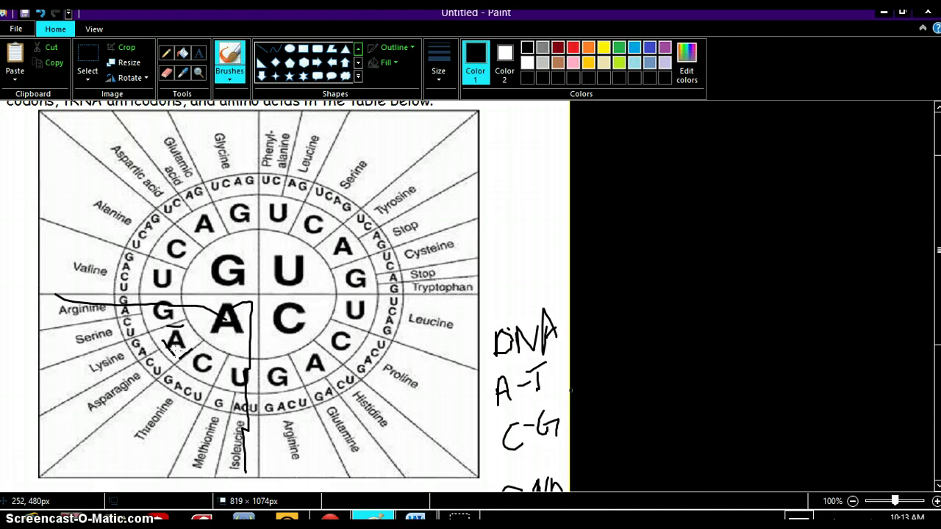
{"action": "left_click_drag", "start_coordinate": [144, 343], "coordinate": [92, 382]}
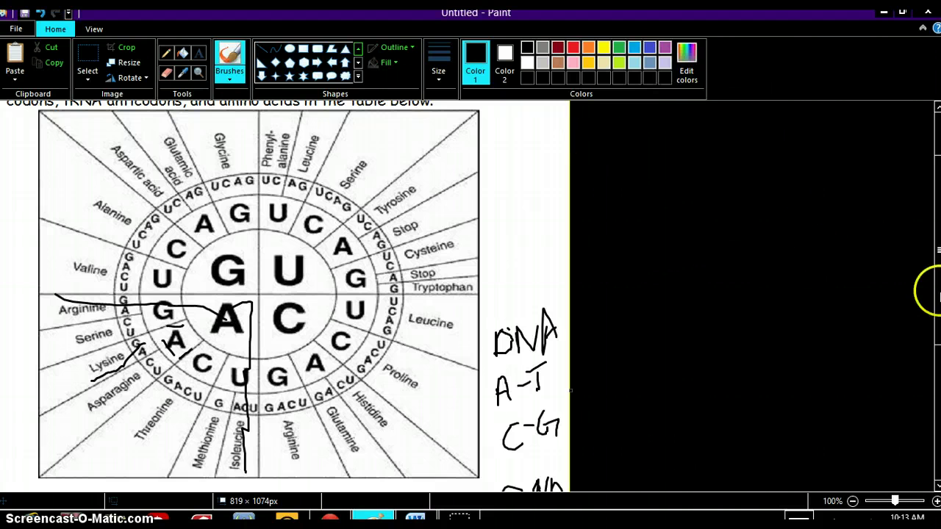
{"action": "left_click_drag", "start_coordinate": [937, 288], "coordinate": [938, 450]}
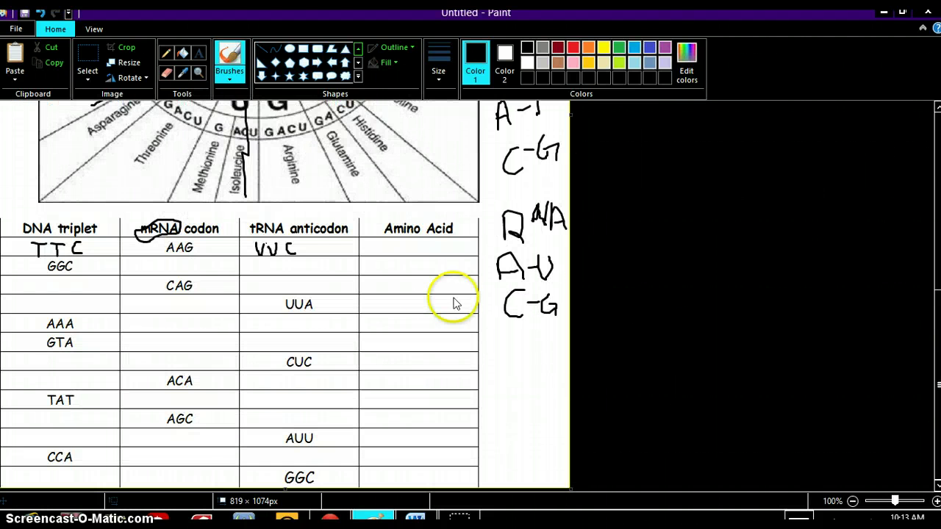
{"action": "mouse_move", "coordinate": [370, 240]}
{"action": "left_mouse_down"}
{"action": "mouse_move", "coordinate": [372, 257]}
{"action": "mouse_move", "coordinate": [391, 243]}
{"action": "mouse_move", "coordinate": [384, 273]}
{"action": "mouse_move", "coordinate": [407, 242]}
{"action": "mouse_move", "coordinate": [411, 254]}
{"action": "mouse_move", "coordinate": [442, 257]}
{"action": "left_mouse_up"}
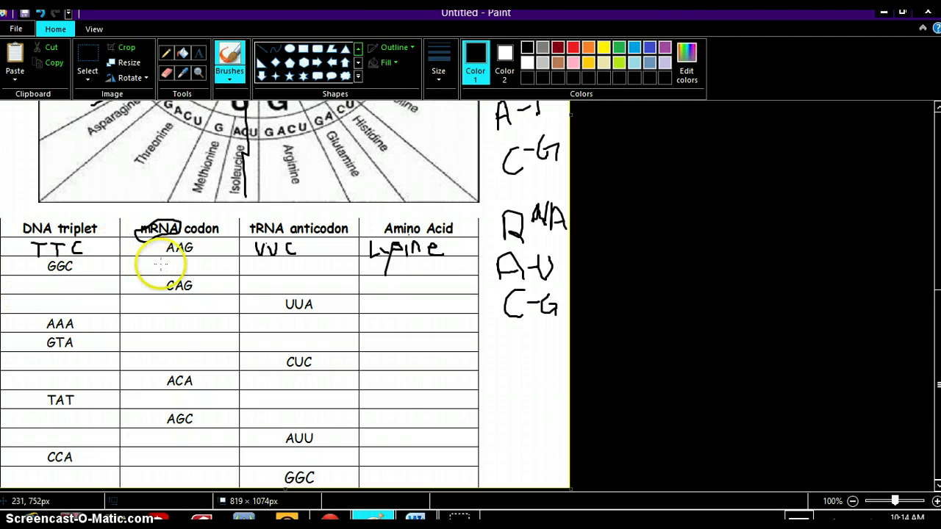
Step: Fill the DNA triplet GGC row with mRNA codon CCG and tRNA anticodon GGC, and underline "codon" in the mRNA heading
{"action": "mouse_move", "coordinate": [153, 271]}
{"action": "left_mouse_down"}
{"action": "mouse_move", "coordinate": [177, 274]}
{"action": "mouse_move", "coordinate": [188, 261]}
{"action": "mouse_move", "coordinate": [201, 277]}
{"action": "left_mouse_up"}
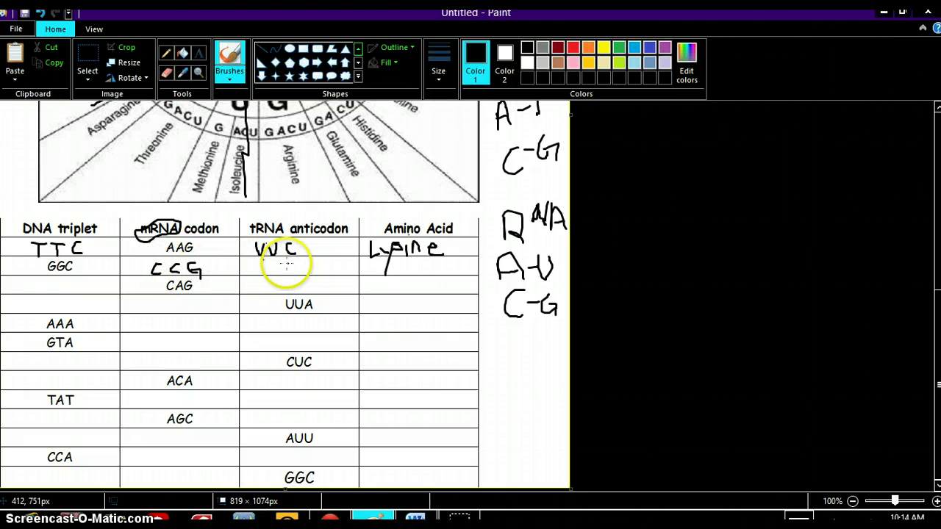
{"action": "mouse_move", "coordinate": [265, 262]}
{"action": "left_mouse_down"}
{"action": "mouse_move", "coordinate": [265, 275]}
{"action": "mouse_move", "coordinate": [283, 269]}
{"action": "mouse_move", "coordinate": [286, 279]}
{"action": "left_mouse_up"}
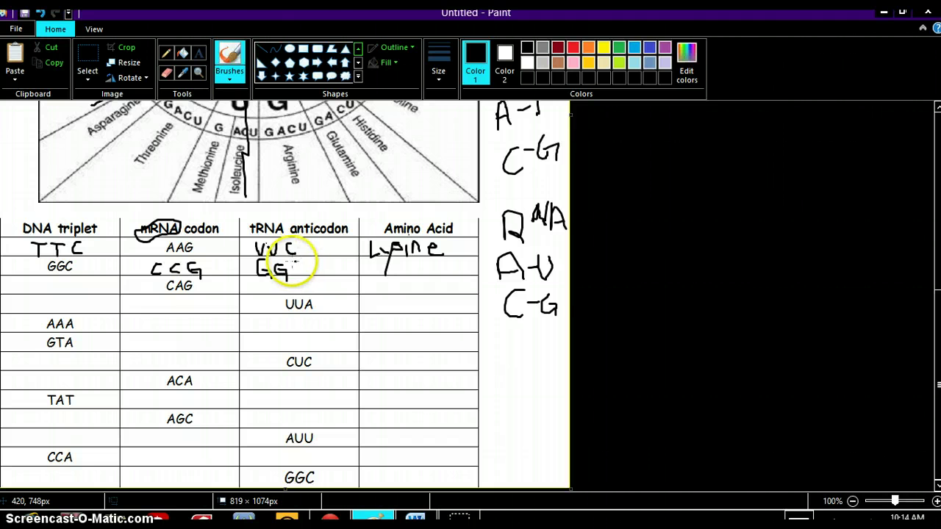
{"action": "left_click_drag", "start_coordinate": [294, 262], "coordinate": [302, 274]}
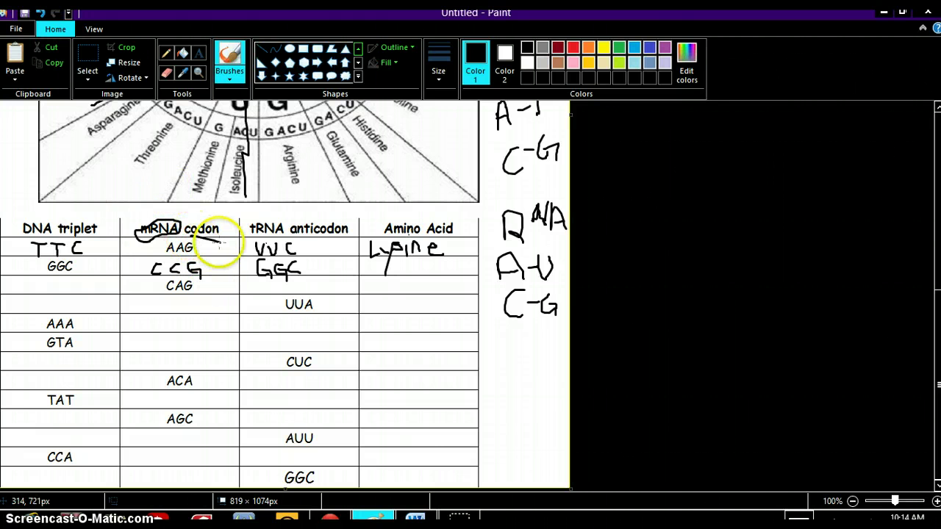
{"action": "left_click_drag", "start_coordinate": [189, 238], "coordinate": [219, 244]}
{"action": "left_click_drag", "start_coordinate": [168, 226], "coordinate": [155, 230]}
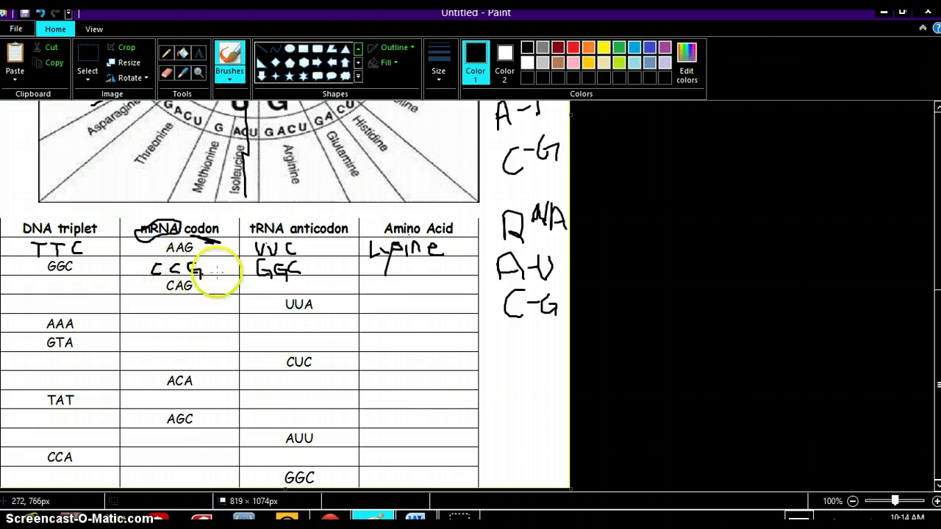
Step: Erase the outer end of the brush line crossing the Arginine sector of the codon wheel
{"action": "left_click_drag", "start_coordinate": [935, 390], "coordinate": [926, 291]}
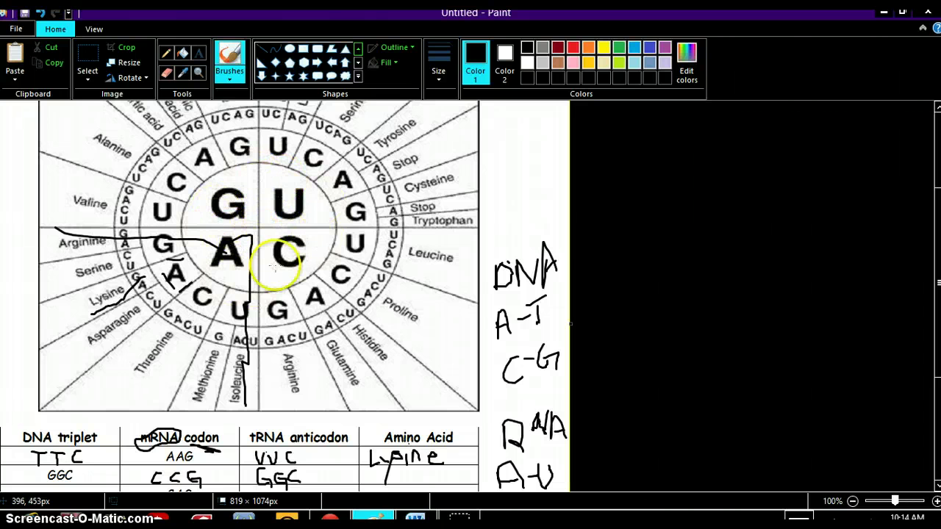
{"action": "left_click", "coordinate": [167, 72]}
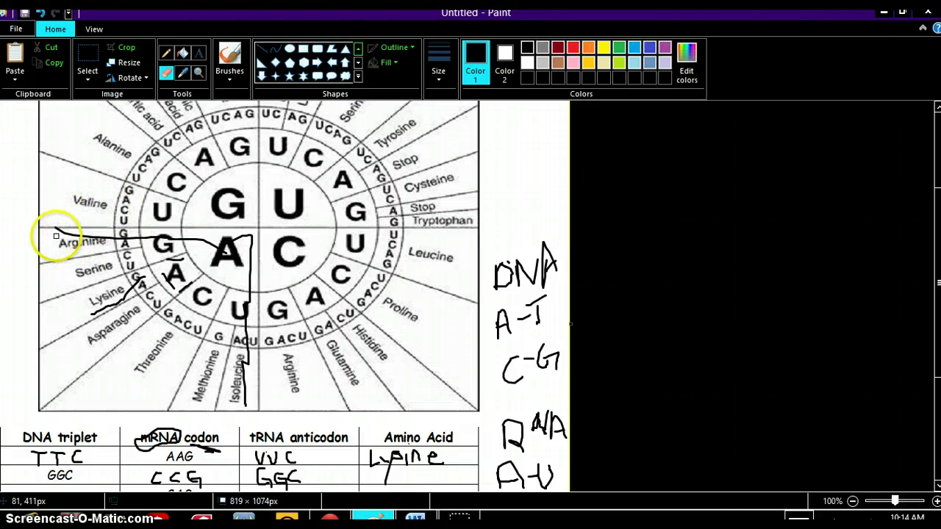
{"action": "left_click_drag", "start_coordinate": [81, 243], "coordinate": [95, 248]}
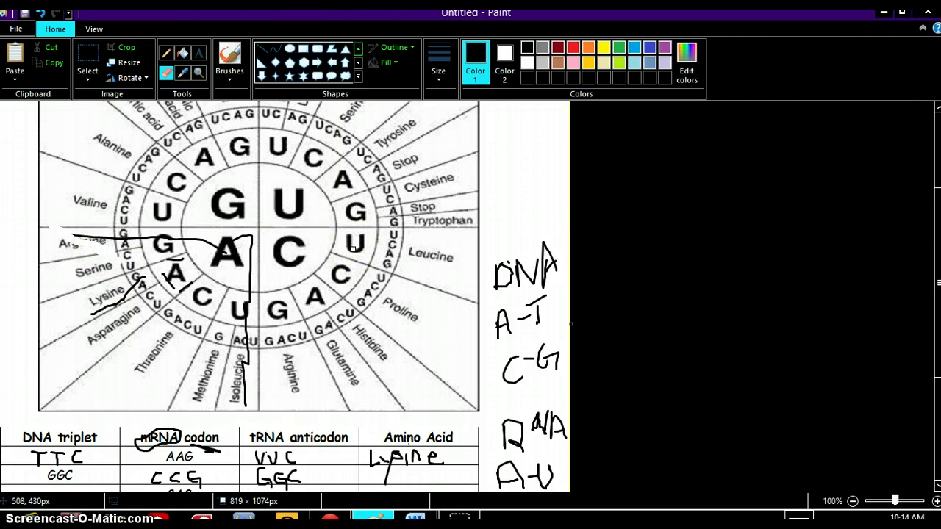
{"action": "key", "text": "alt"}
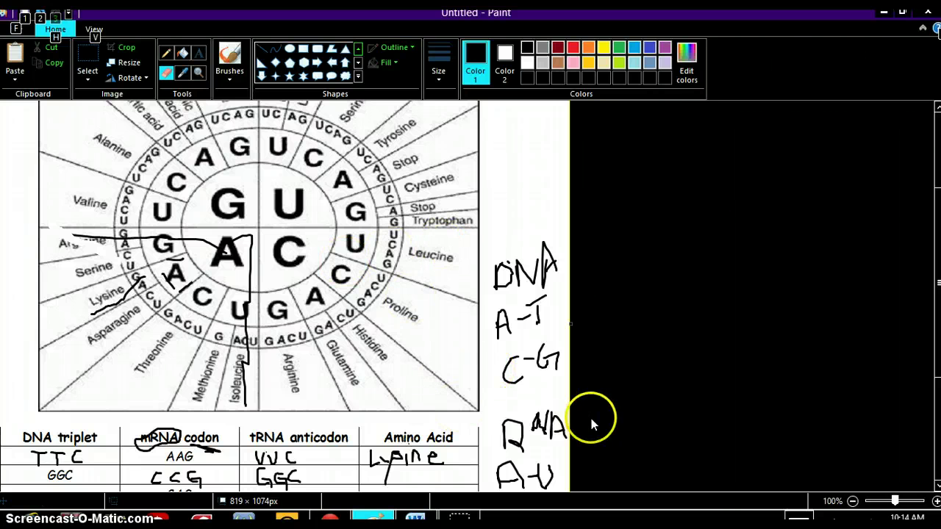
Step: Mark off the codon wheel's C quadrant with brush lines and underline Proline for codon CCG
{"action": "left_click", "coordinate": [228, 75]}
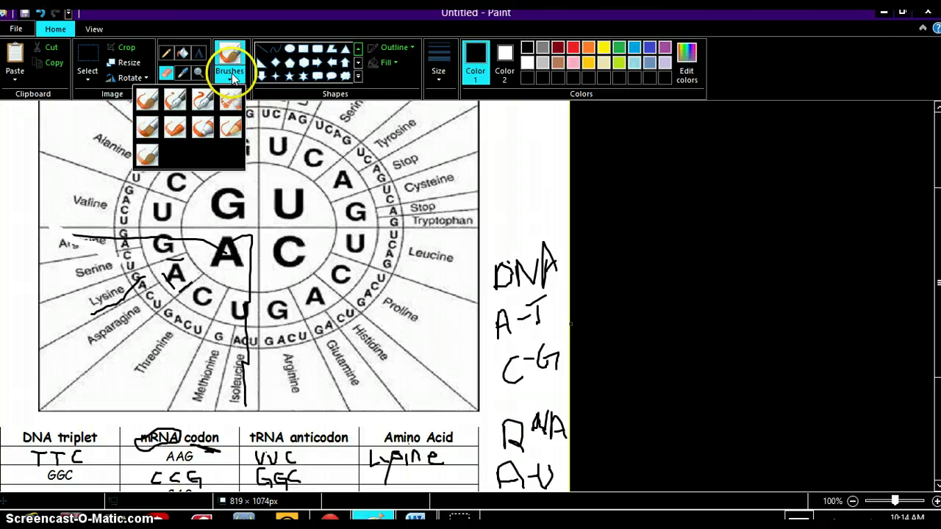
{"action": "left_click", "coordinate": [150, 96]}
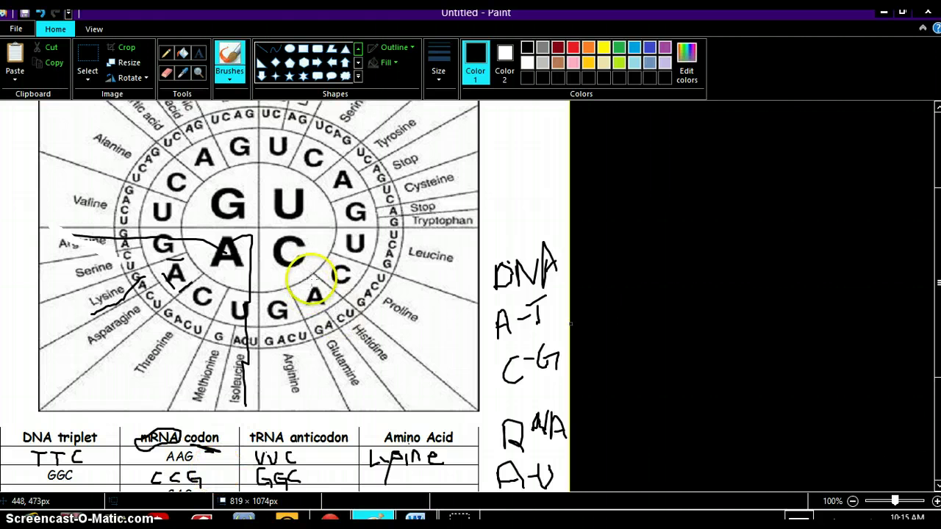
{"action": "mouse_move", "coordinate": [268, 264]}
{"action": "left_mouse_down"}
{"action": "mouse_move", "coordinate": [263, 358]}
{"action": "mouse_move", "coordinate": [265, 229]}
{"action": "mouse_move", "coordinate": [336, 219]}
{"action": "mouse_move", "coordinate": [432, 249]}
{"action": "left_mouse_up"}
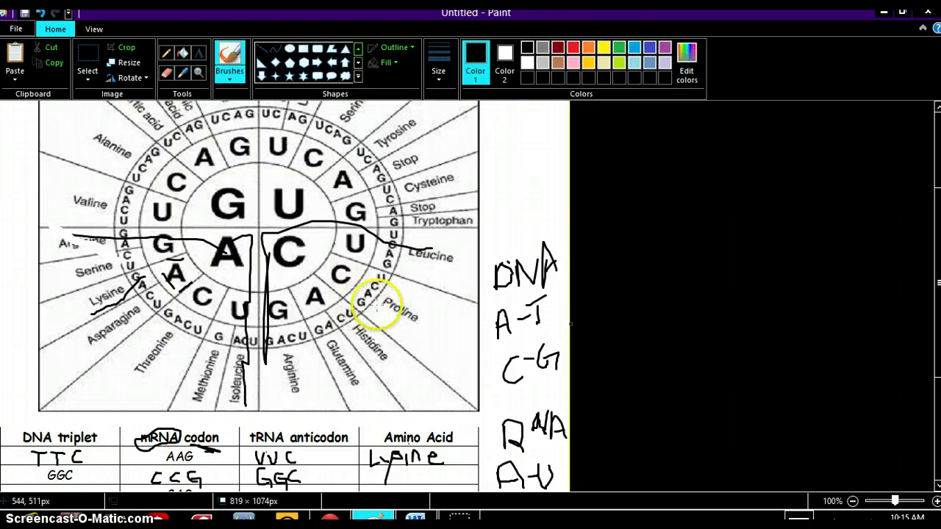
{"action": "left_click_drag", "start_coordinate": [381, 304], "coordinate": [409, 320]}
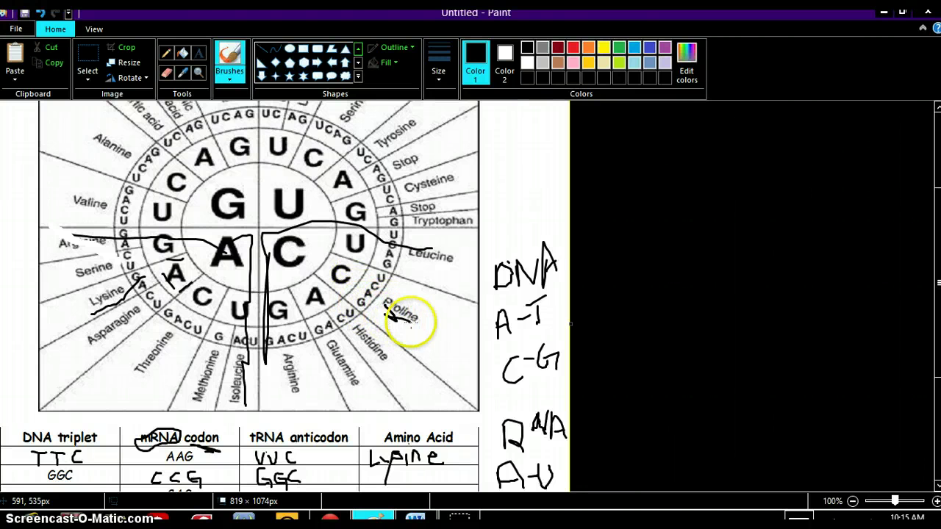
Step: Handwrite Proline in the Amino Acid cell of the GGC row
{"action": "left_click_drag", "start_coordinate": [930, 222], "coordinate": [930, 302]}
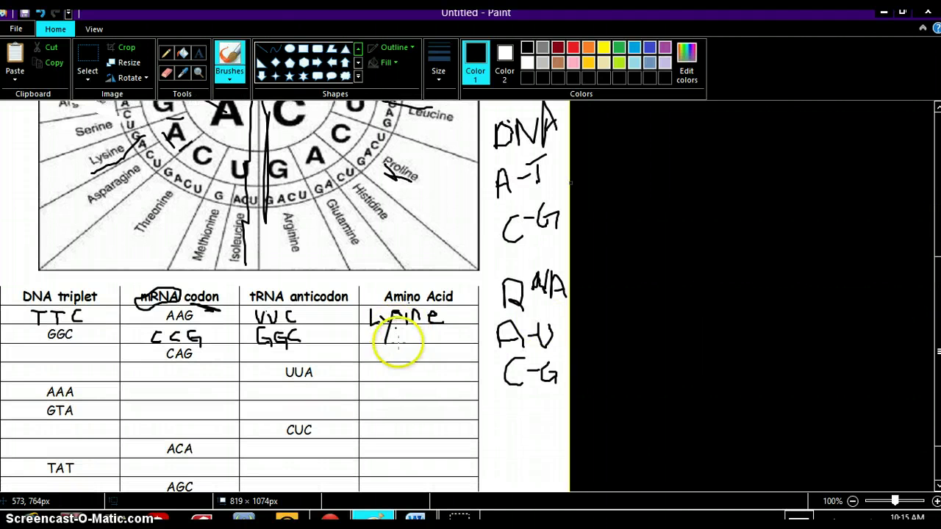
{"action": "mouse_move", "coordinate": [399, 342]}
{"action": "left_mouse_down"}
{"action": "mouse_move", "coordinate": [399, 326]}
{"action": "mouse_move", "coordinate": [401, 336]}
{"action": "mouse_move", "coordinate": [414, 330]}
{"action": "mouse_move", "coordinate": [417, 340]}
{"action": "mouse_move", "coordinate": [416, 330]}
{"action": "mouse_move", "coordinate": [433, 339]}
{"action": "left_mouse_up"}
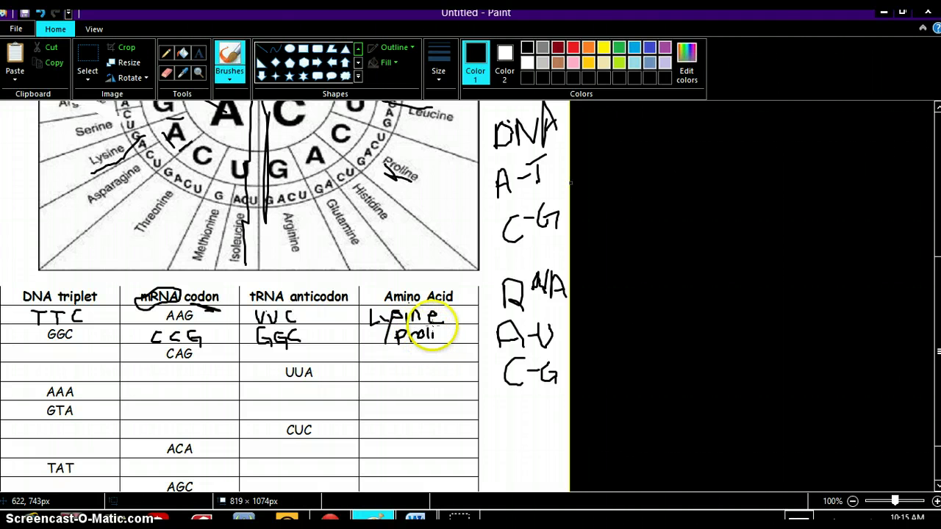
{"action": "left_click", "coordinate": [431, 327]}
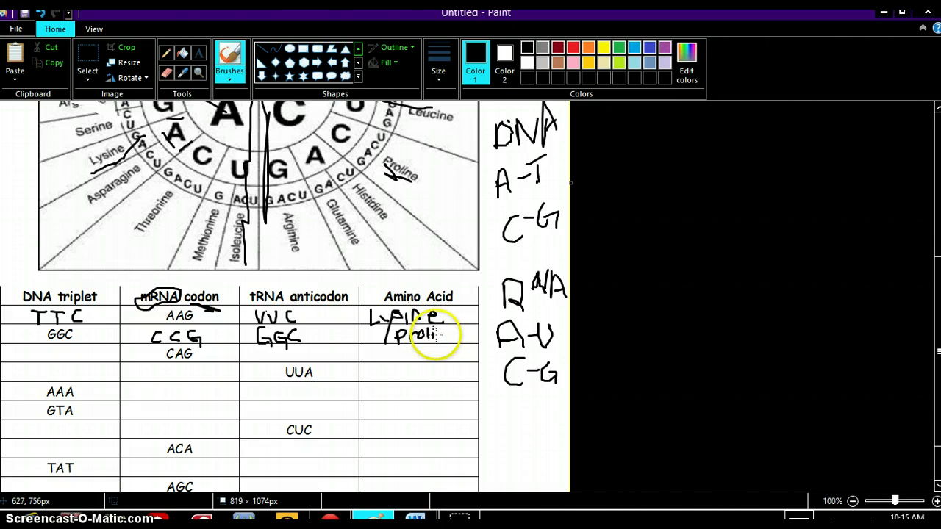
{"action": "left_click_drag", "start_coordinate": [439, 342], "coordinate": [451, 342]}
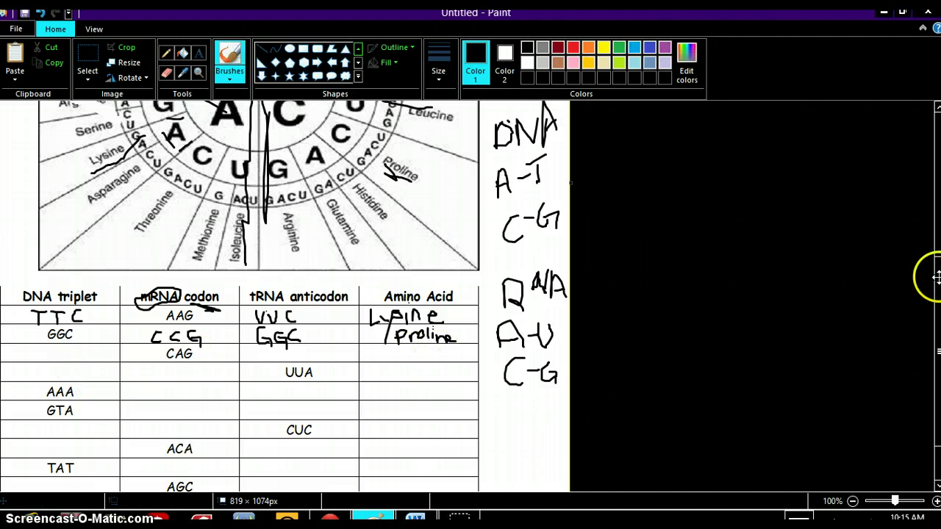
Step: Underline the handwritten RNA and DNA headings in the base-pairing notes beside the worksheet
{"action": "scroll", "coordinate": [938, 280], "scroll_direction": "down", "scroll_amount": 2}
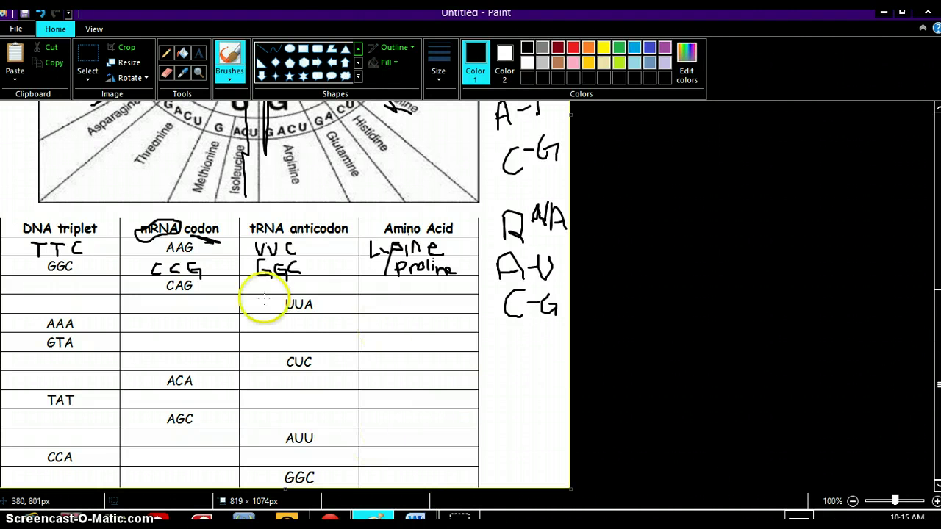
{"action": "left_click", "coordinate": [282, 330]}
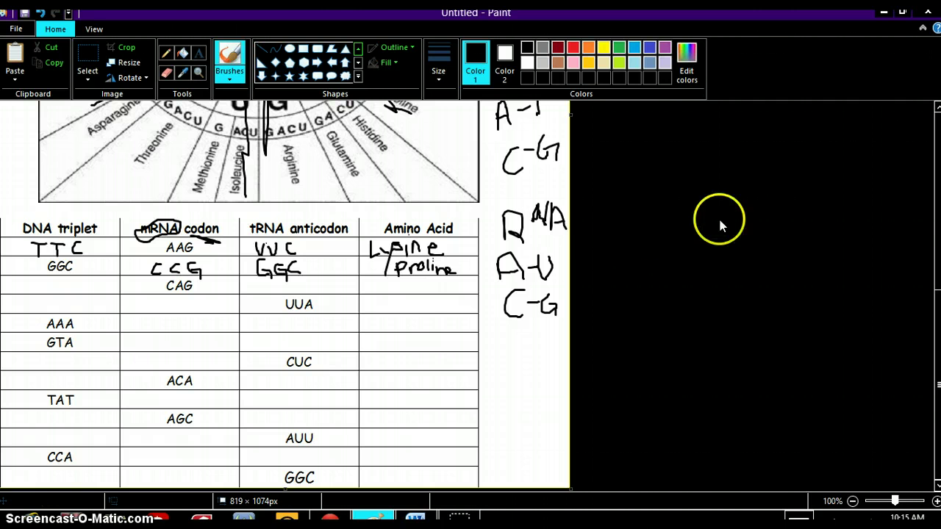
{"action": "left_click_drag", "start_coordinate": [938, 298], "coordinate": [925, 128]}
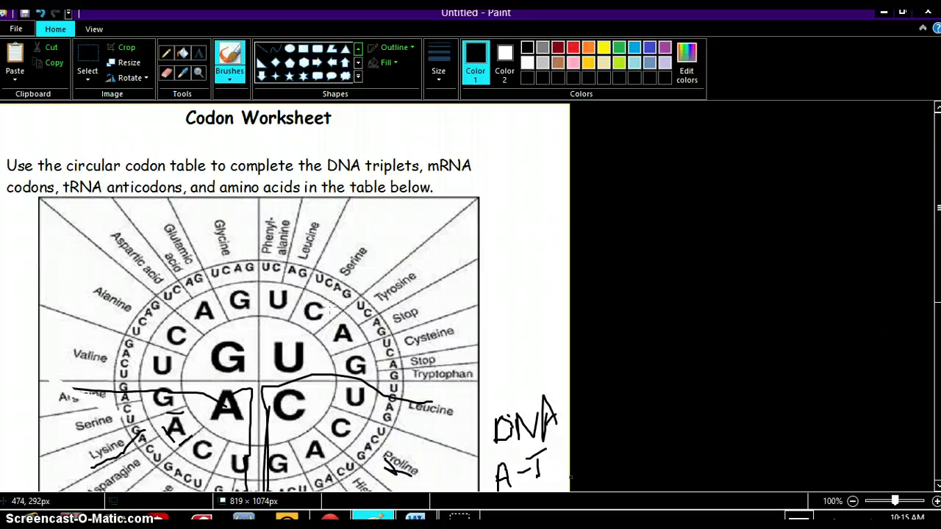
{"action": "left_click_drag", "start_coordinate": [934, 152], "coordinate": [918, 367]}
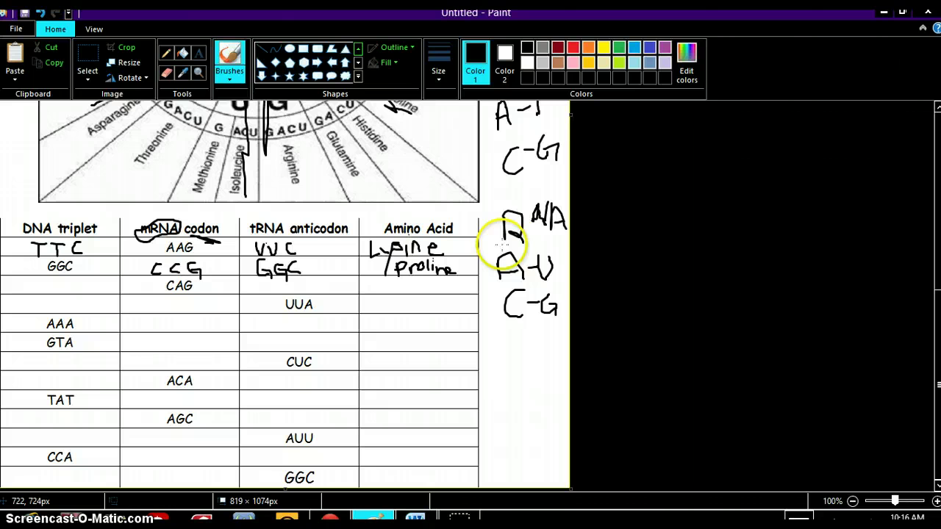
{"action": "left_click_drag", "start_coordinate": [503, 242], "coordinate": [556, 230]}
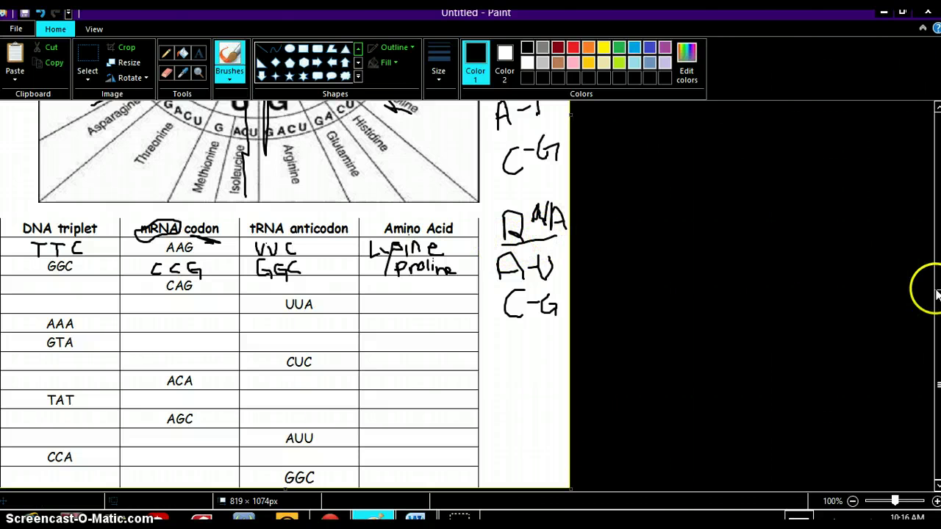
{"action": "scroll", "coordinate": [927, 272], "scroll_direction": "up", "scroll_amount": 5}
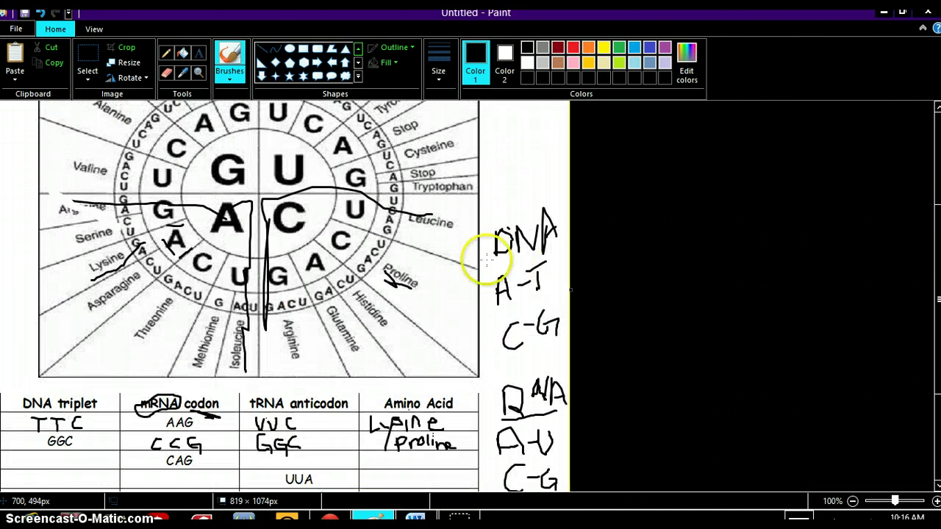
{"action": "left_click_drag", "start_coordinate": [487, 257], "coordinate": [551, 251]}
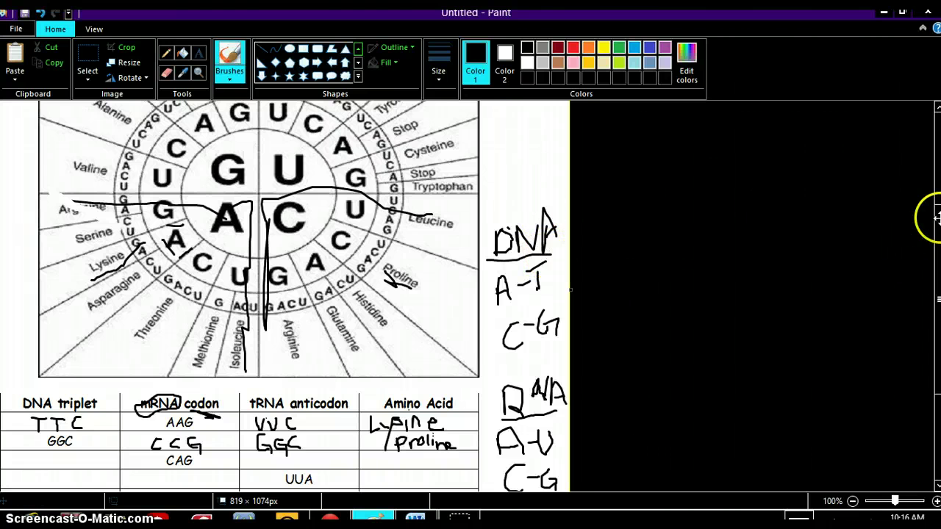